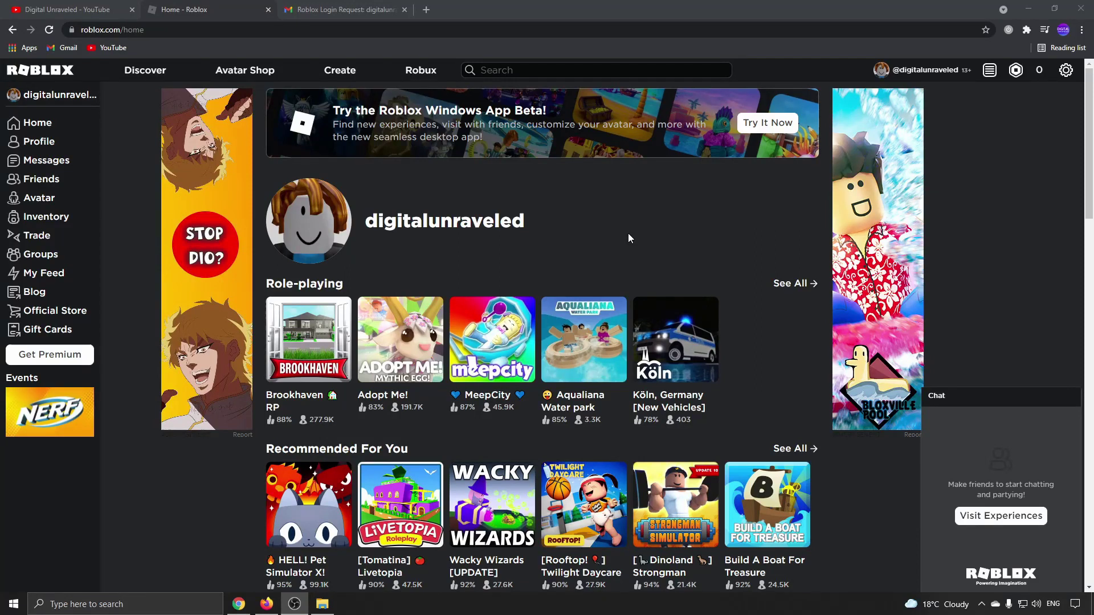
Reach Quick Log In from the gear icon's settings dropdown on the signed-in account.
click(1066, 72)
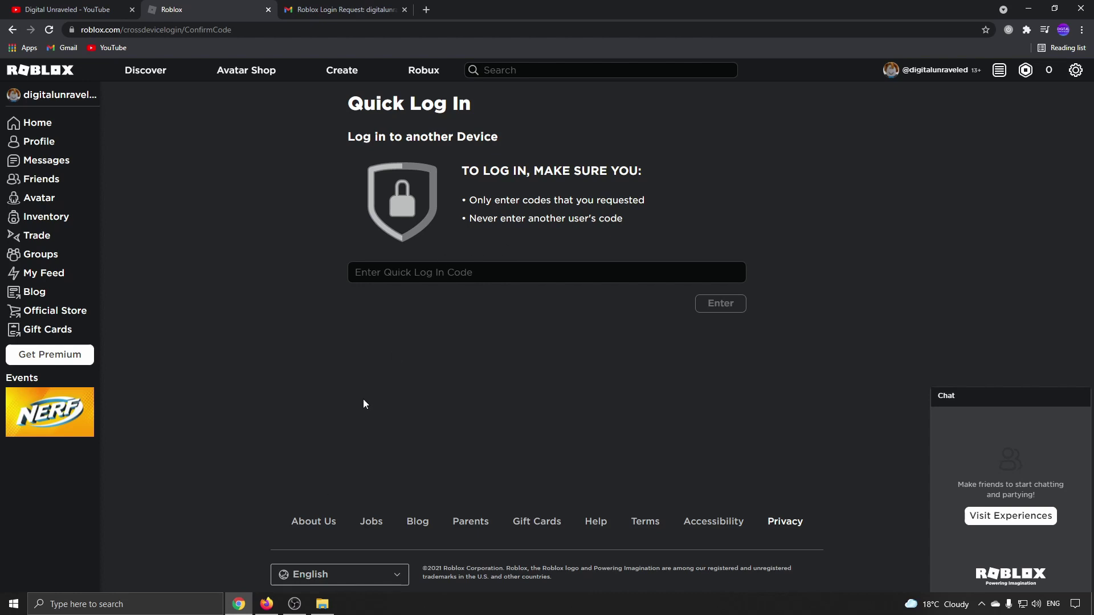
Bring forward the Firefox window showing the signed-out Roblox login page.
click(267, 603)
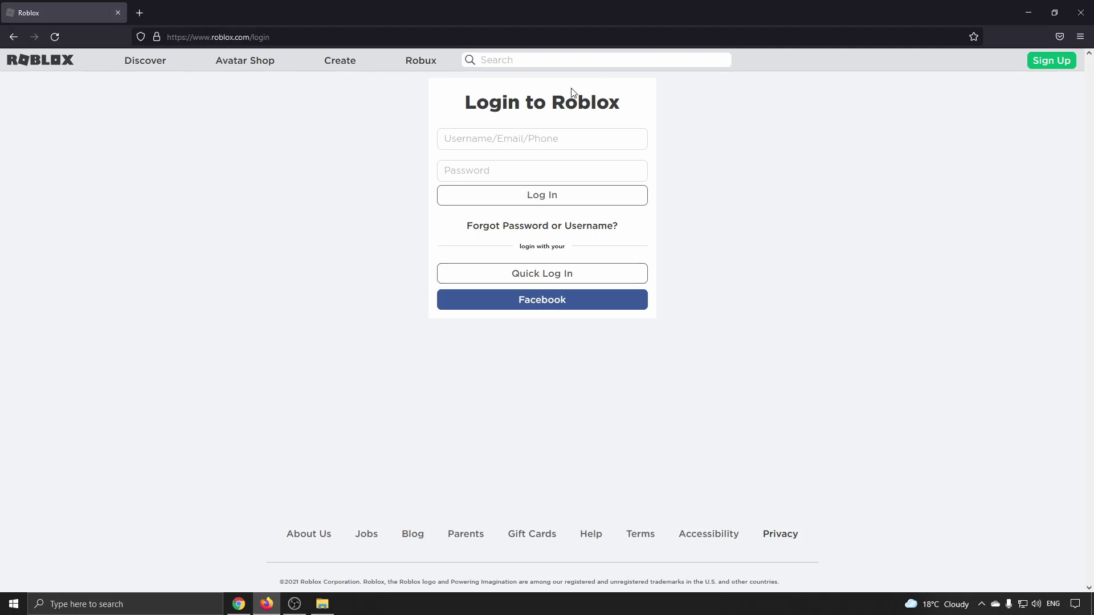
Request a Quick Log In code, copy it, and return to the signed-in Chrome browser.
click(549, 278)
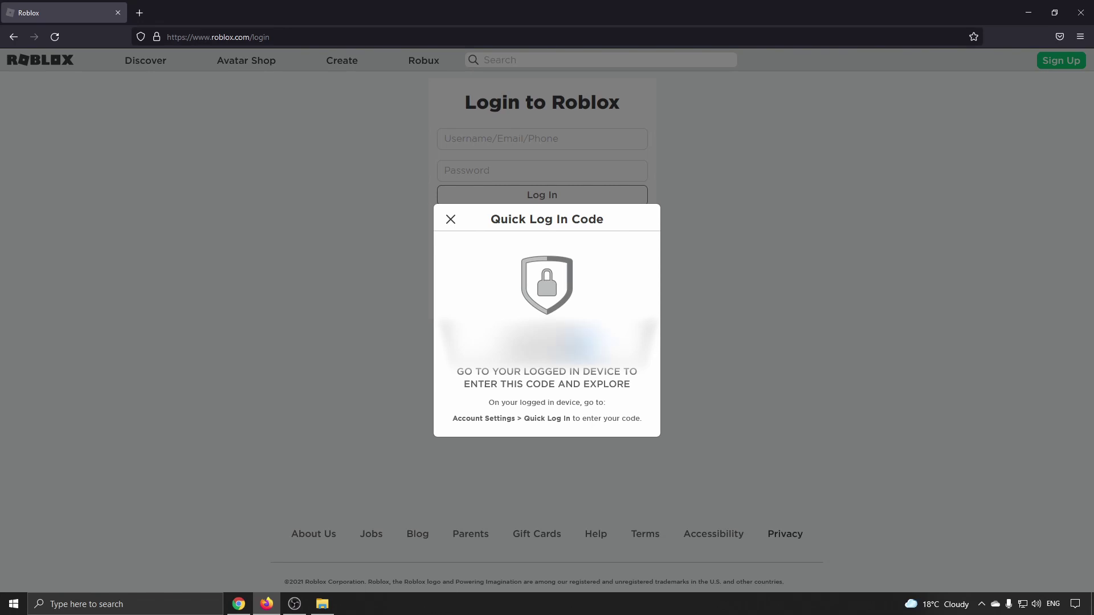
right_click(559, 360)
click(582, 374)
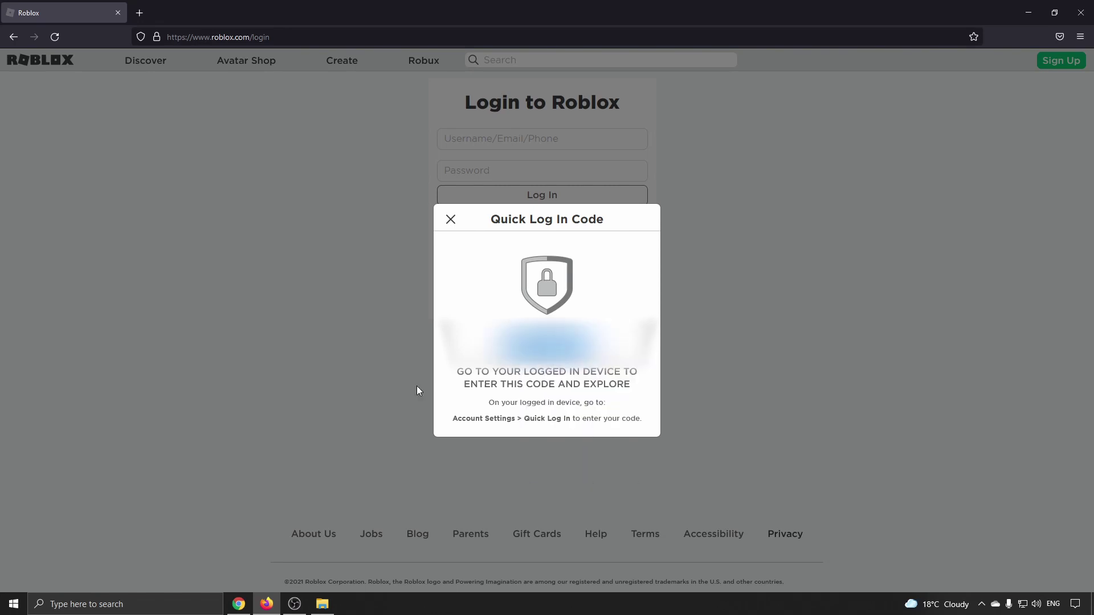
click(239, 603)
Paste the copied code into the Quick Log In field and submit it with Enter.
click(415, 273)
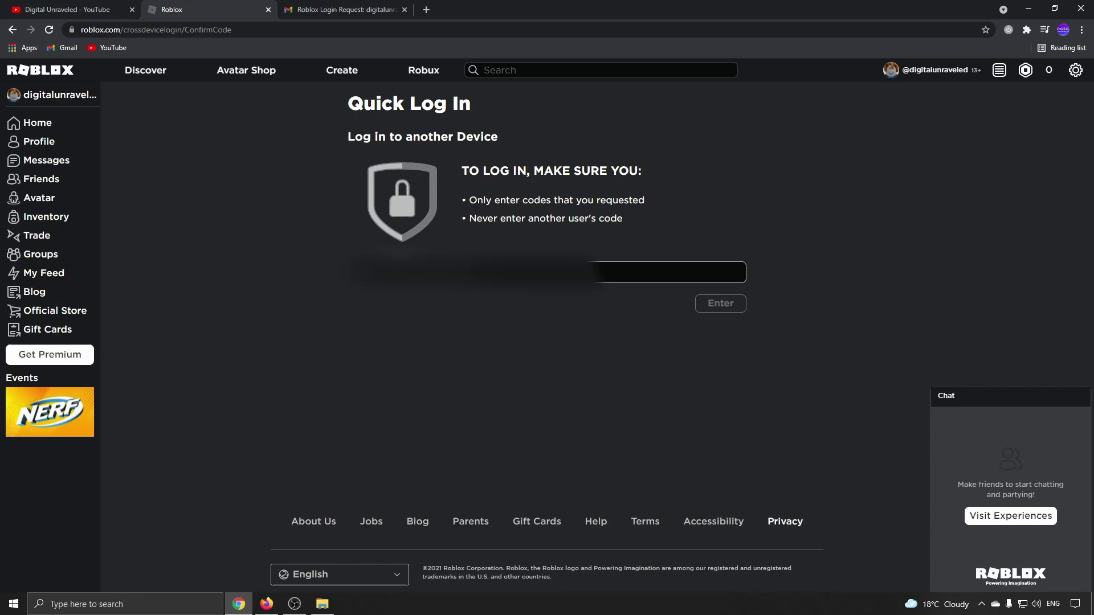
right_click(412, 282)
click(429, 367)
click(723, 306)
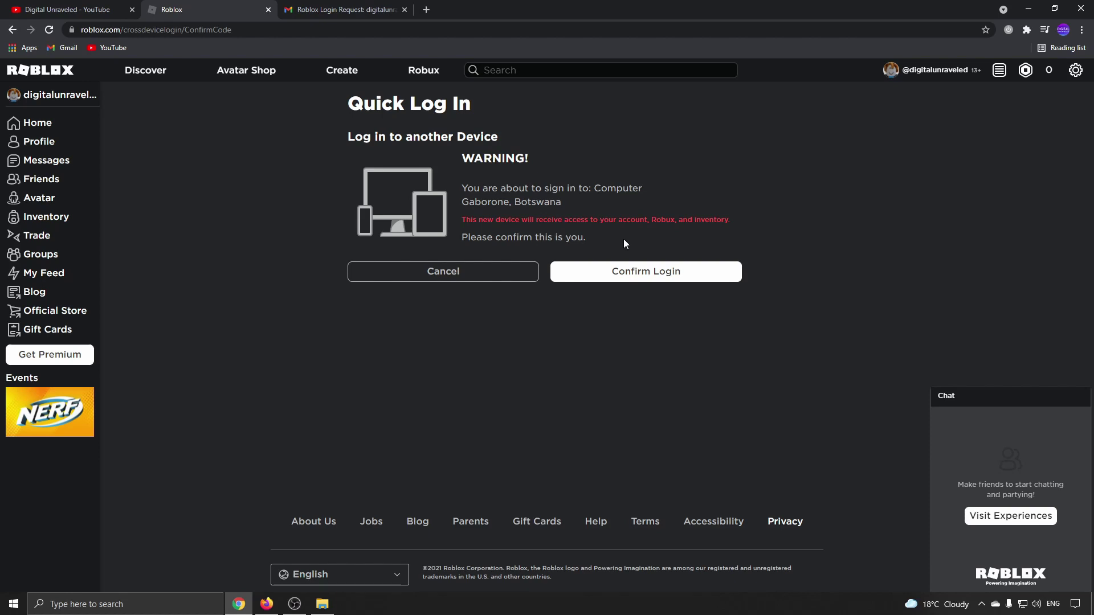
Confirm the new computer's login, then view the second browser's signed-in home page.
click(644, 275)
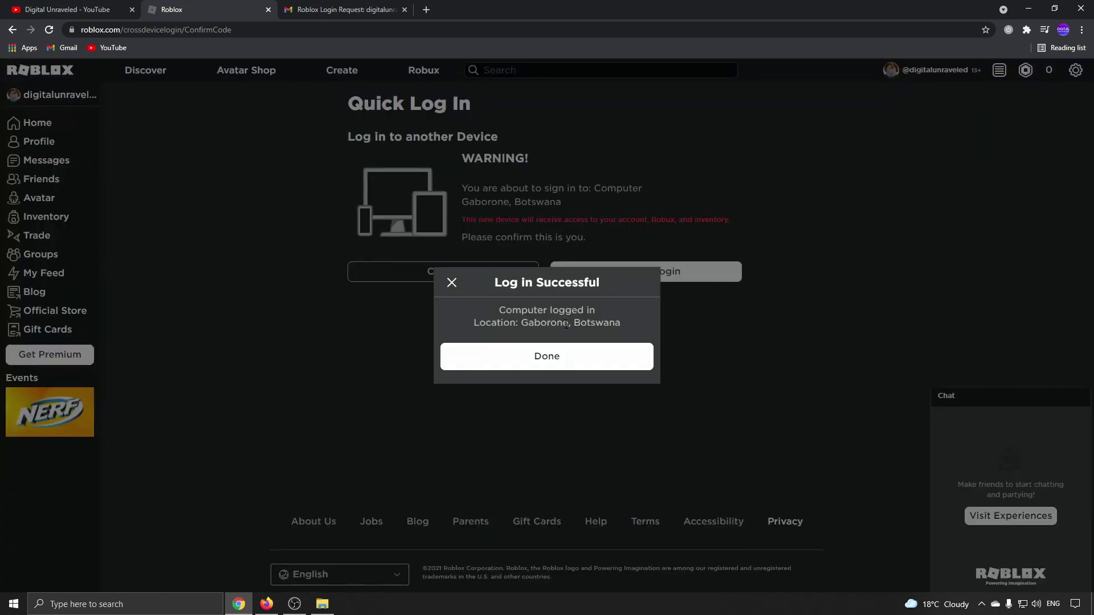
click(267, 603)
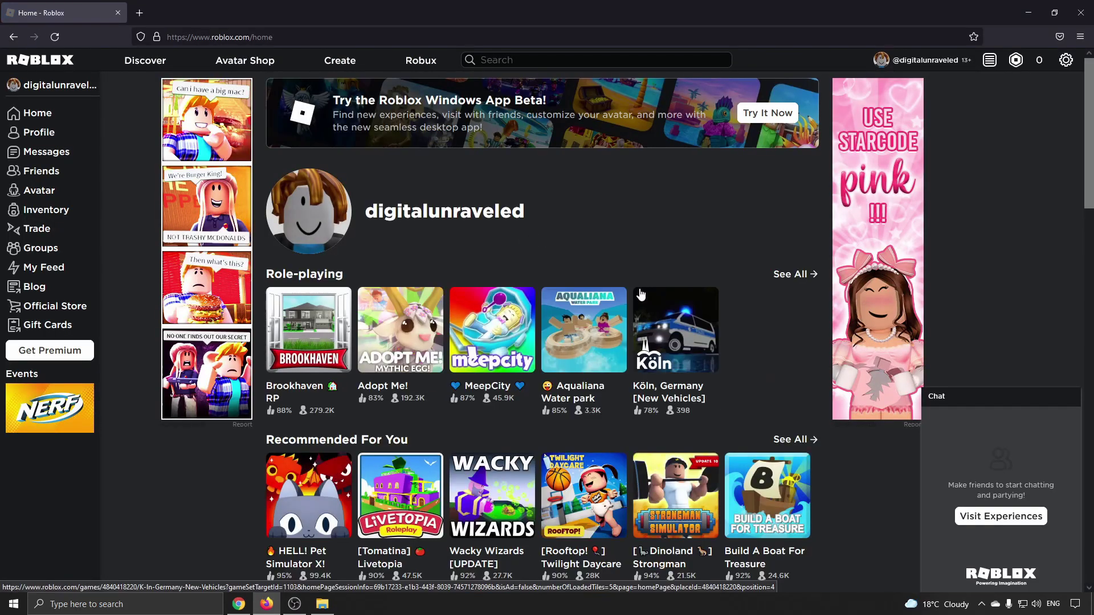
Switch to the Chrome window showing the Digital Unraveled YouTube channel.
key(alt+Tab)
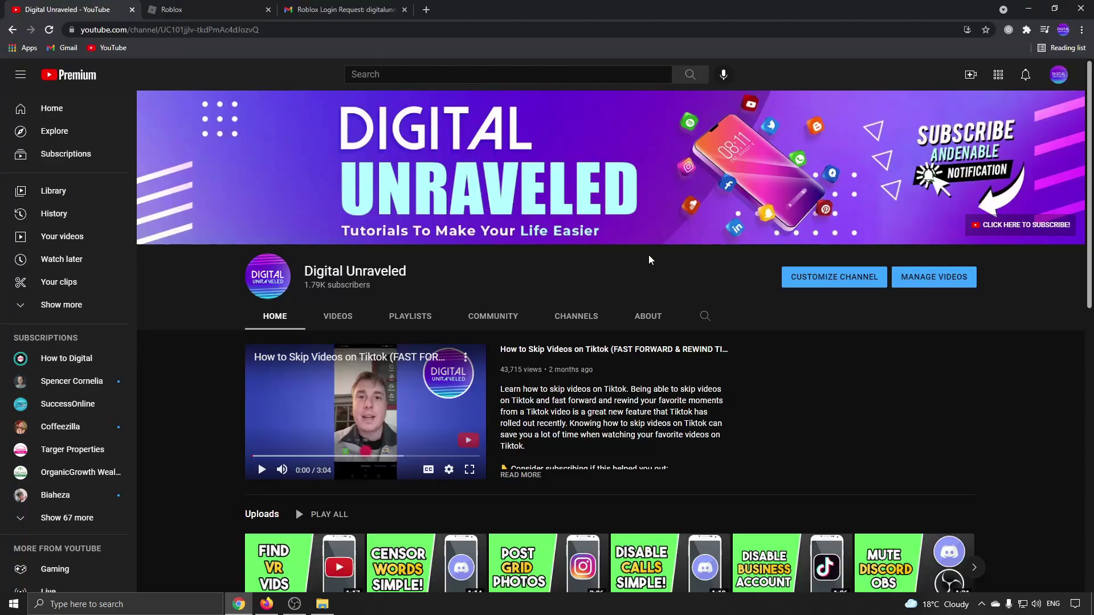